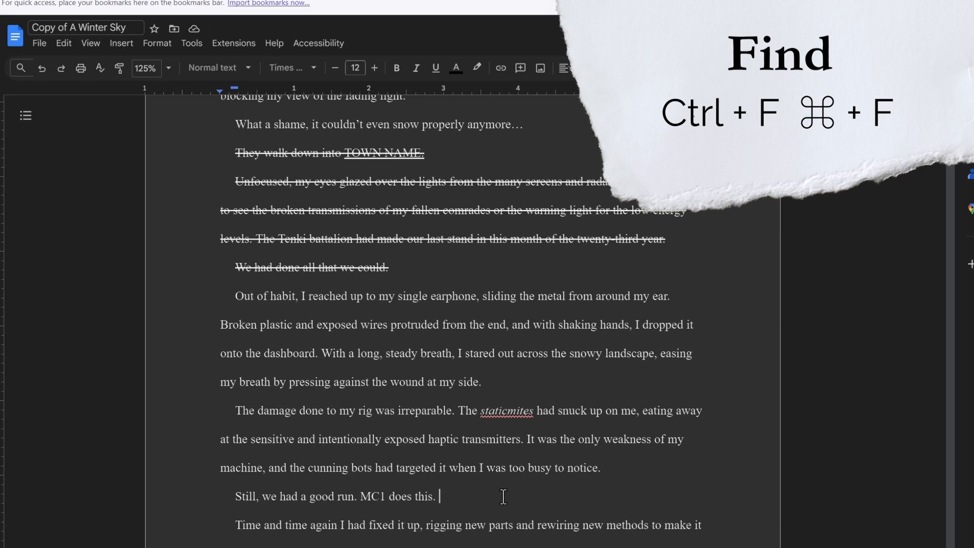
Search the document for the word "smile".
key("ctrl+f")
type("smile")
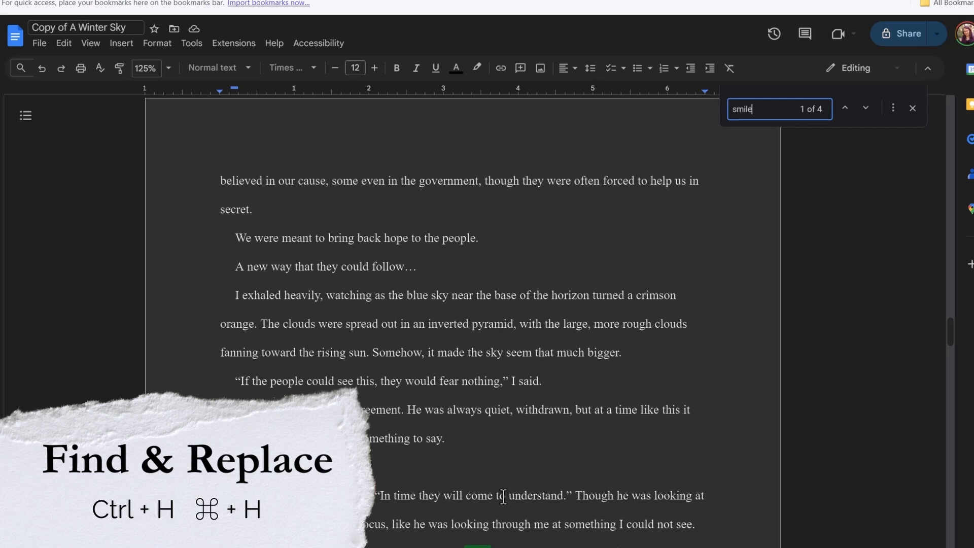
Replace "MC1" with "Bob" in the sentence "MC1 does this." using Find and replace.
key("ctrl+h")
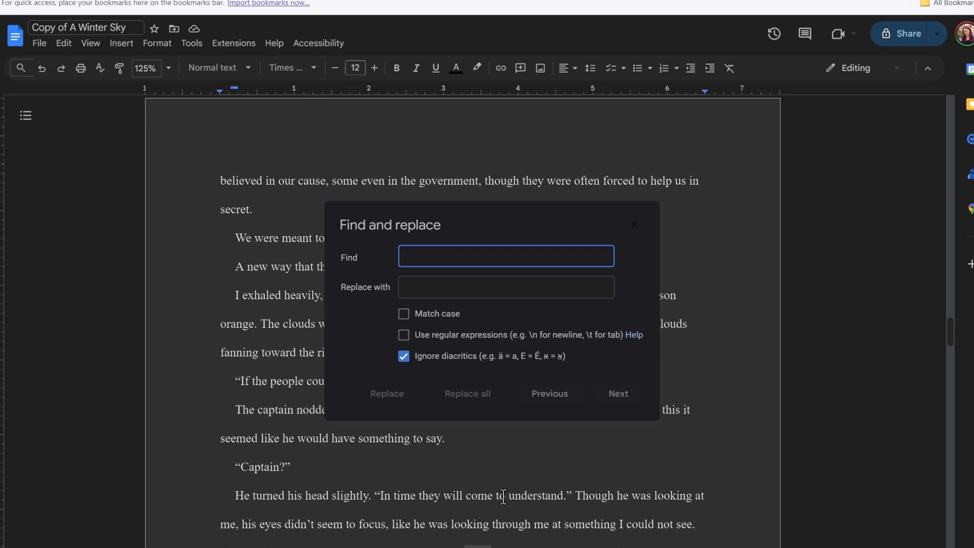
type("MC1")
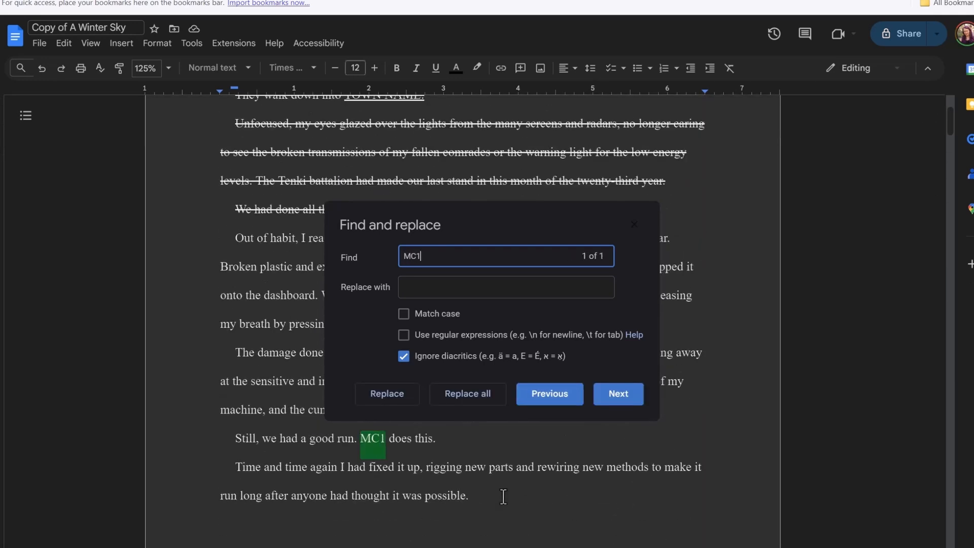
left_click(468, 290)
type("Bob")
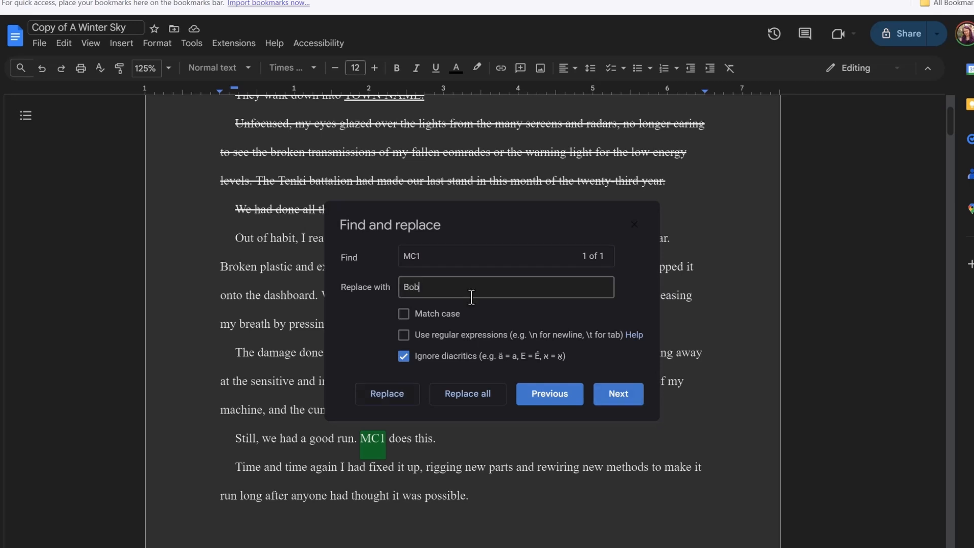
left_click(402, 396)
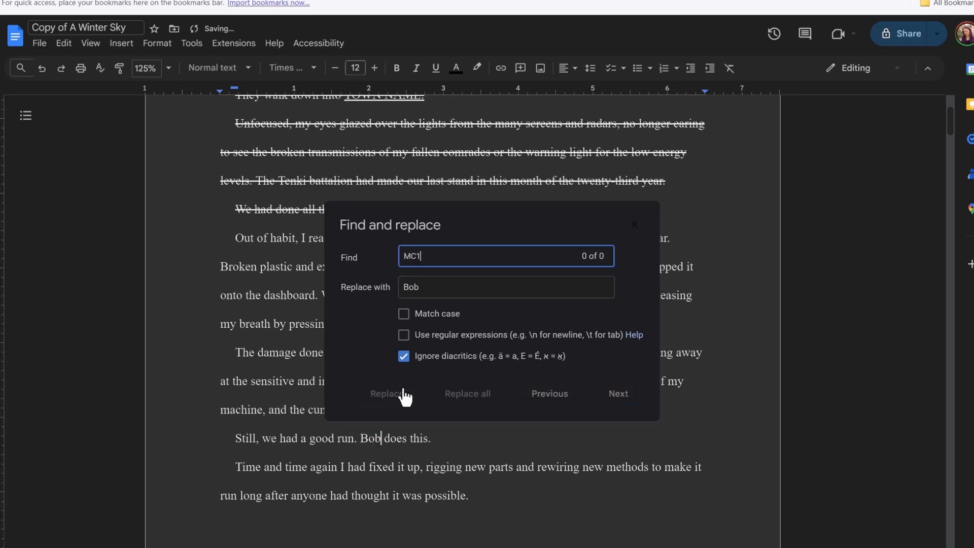
left_click(635, 225)
left_click(521, 444)
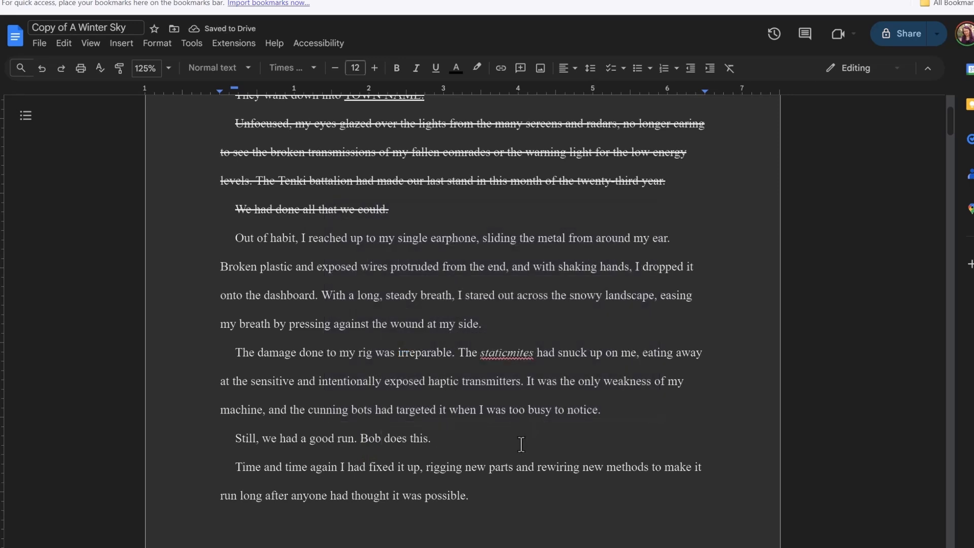
Search for "smile" again, going forward through the matches to the last one and back through the previous ones.
key("ctrl+f")
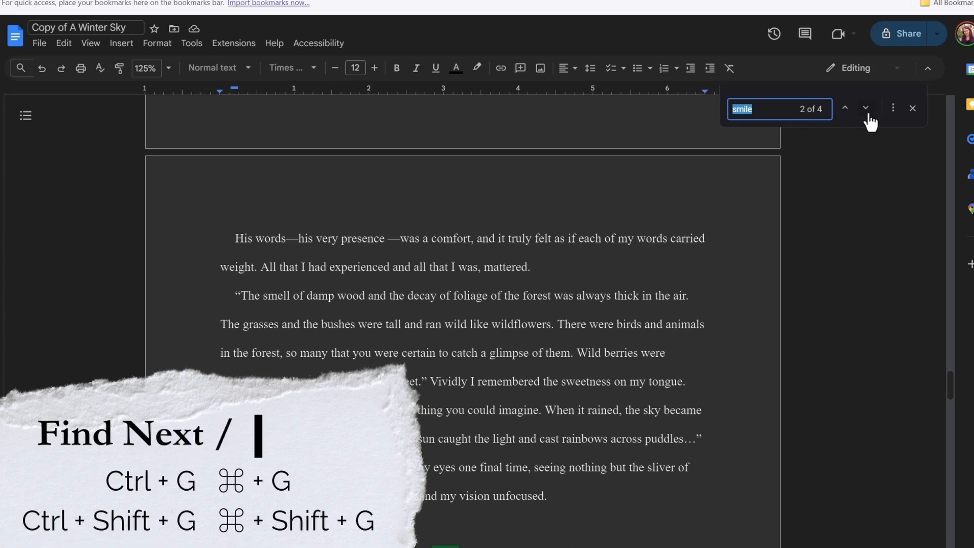
left_click(868, 116)
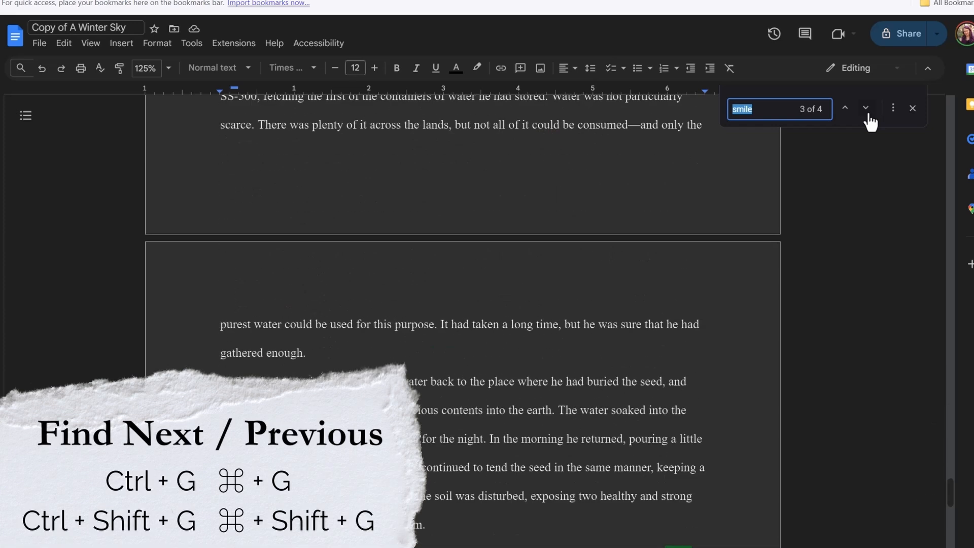
left_click(868, 114)
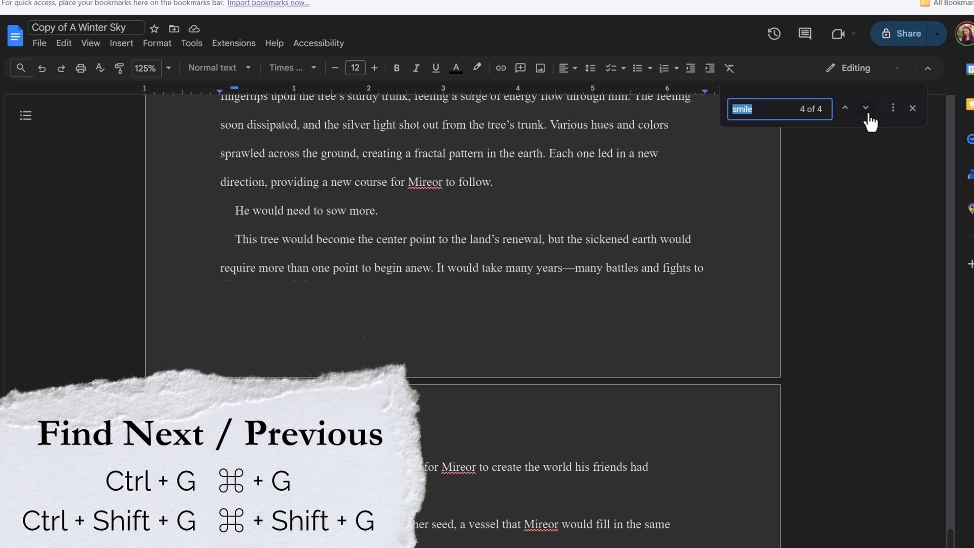
key("ctrl+shift+g")
key("ctrl+shift+g")
key("ctrl+shift+g")
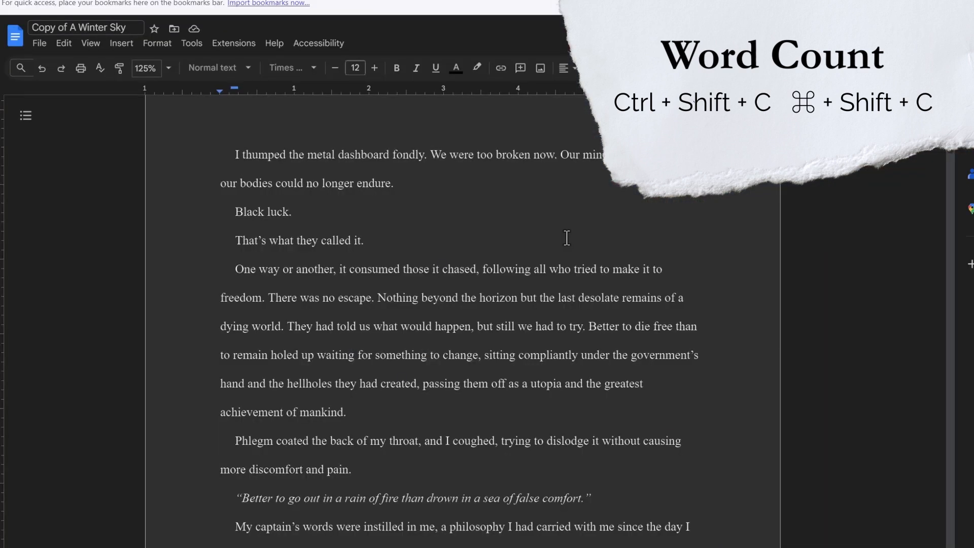
Check the document's word count, leaving its display while typing turned off.
key("ctrl+shift+c")
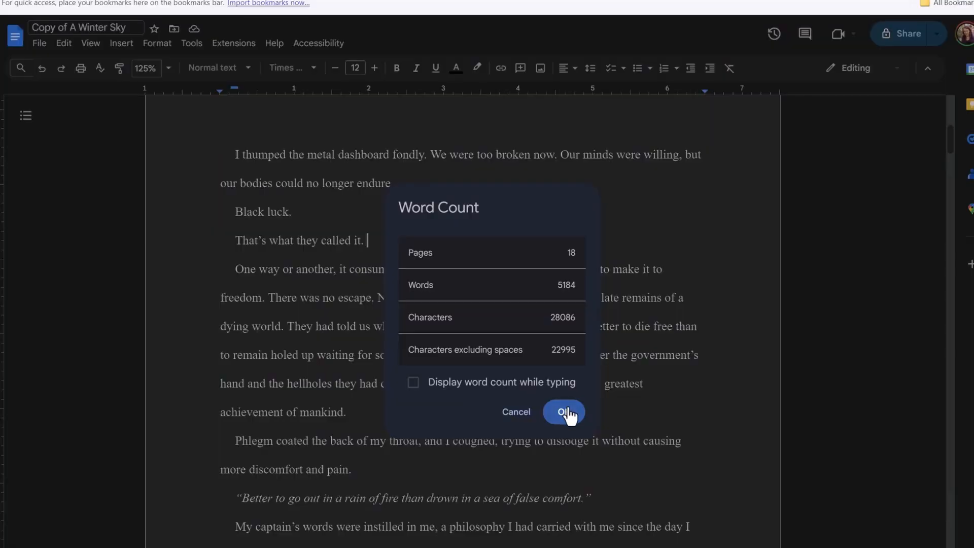
left_click(564, 411)
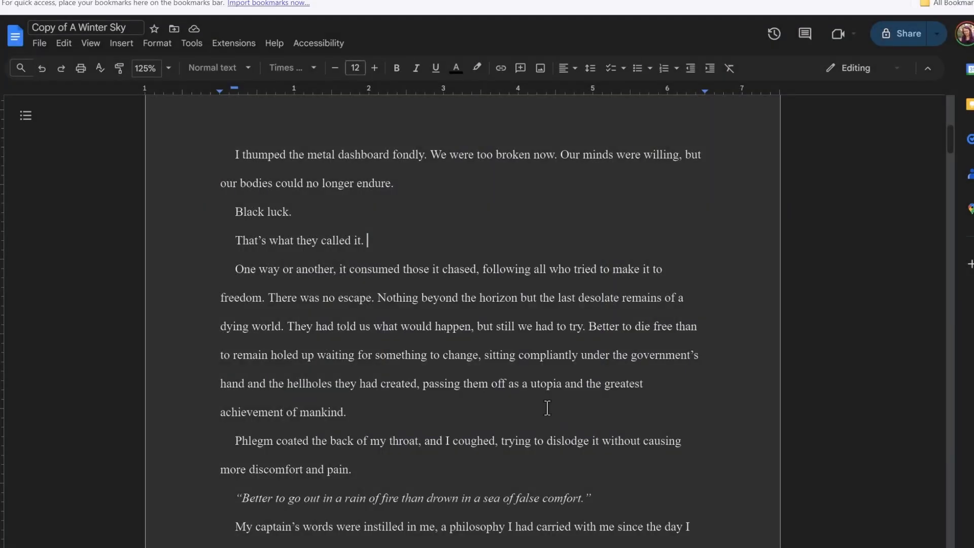
scroll(548, 408, "down", 2)
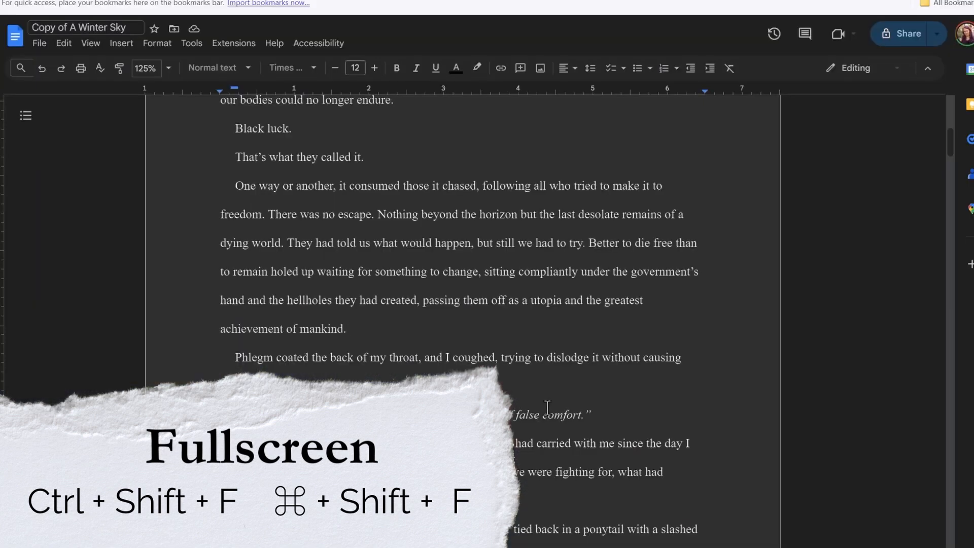
Hide the document title and menus for a fuller view and zoom the page to 150%.
key("ctrl+shift+f")
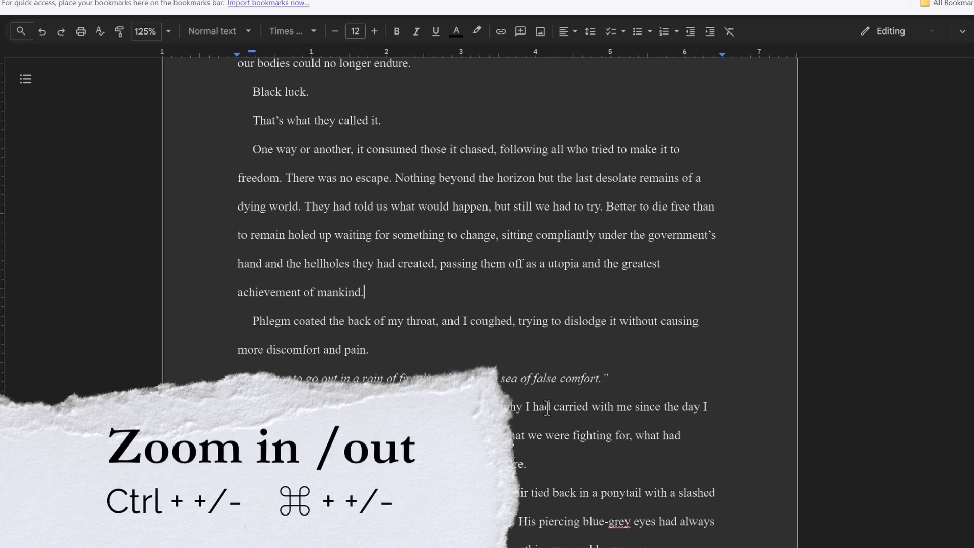
key("ctrl+plus")
key("ctrl+minus")
key("ctrl+plus")
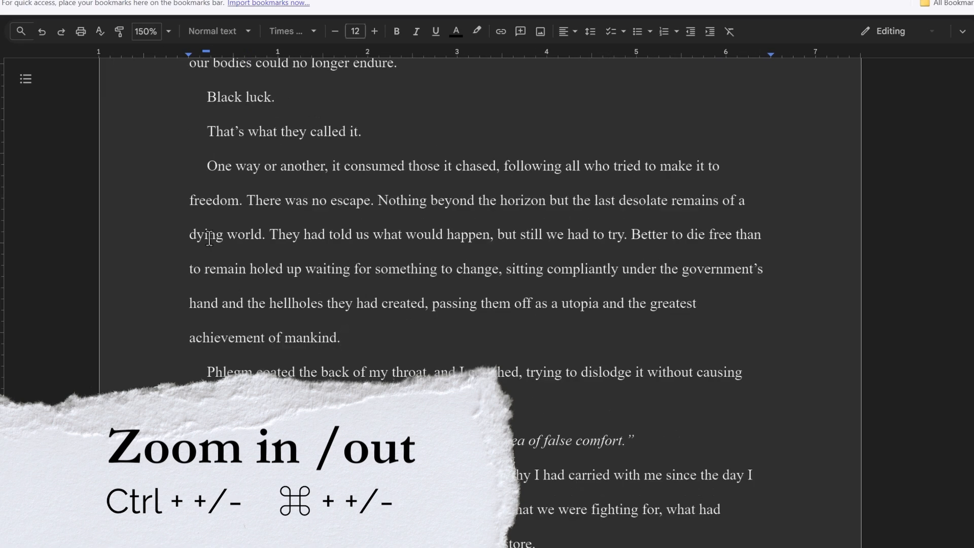
Show the document outline to view its headings and close it again.
left_click(24, 79)
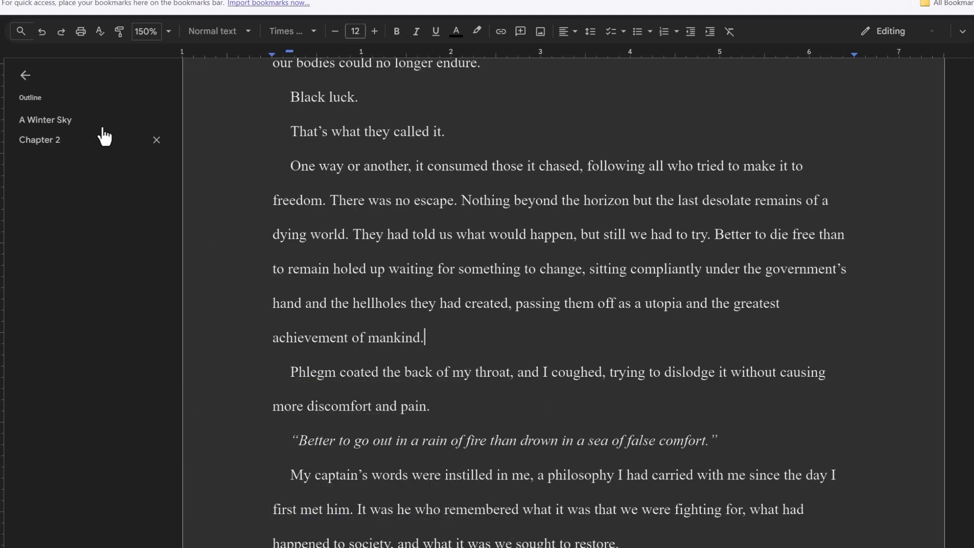
left_click(25, 76)
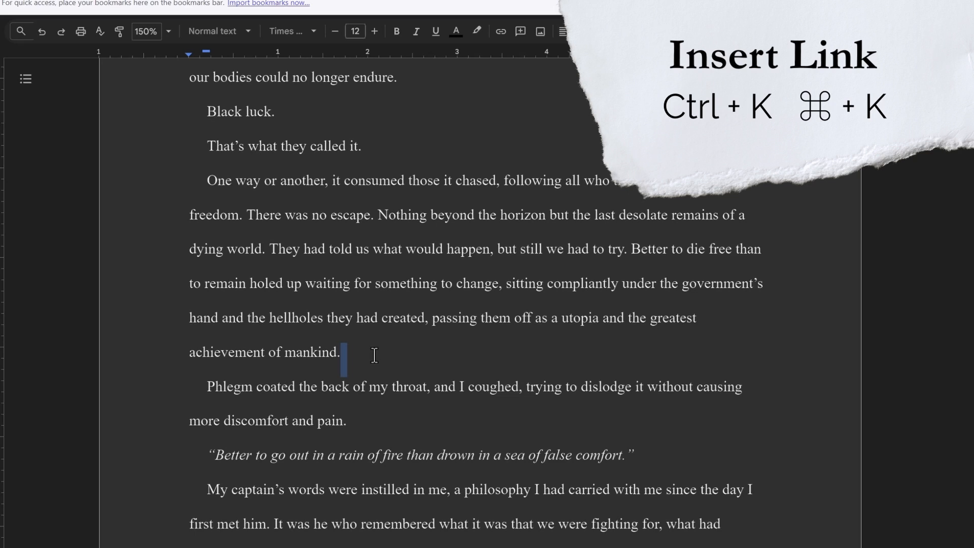
Try to insert a link after "achievement of mankind.", searching link targets for "http" and "Winte".
key("ctrl+k")
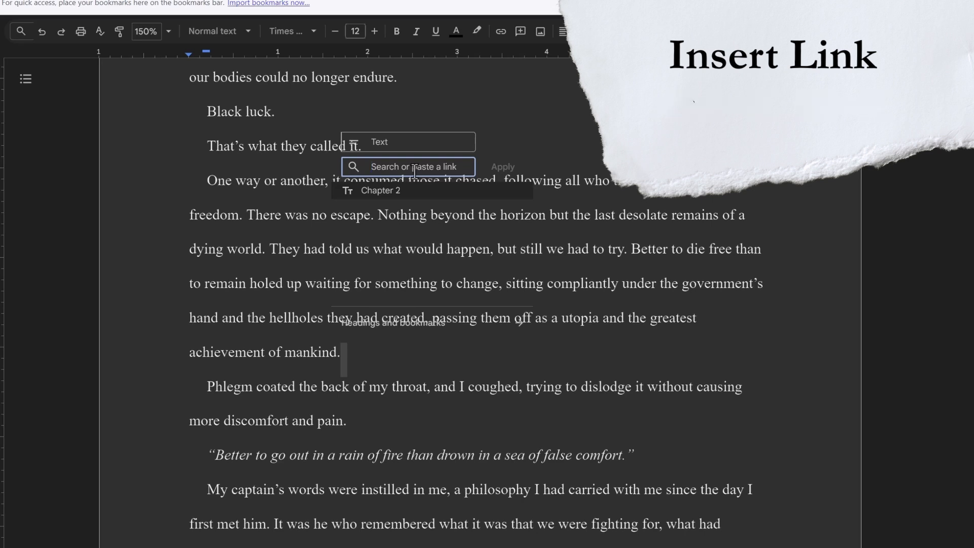
type("http")
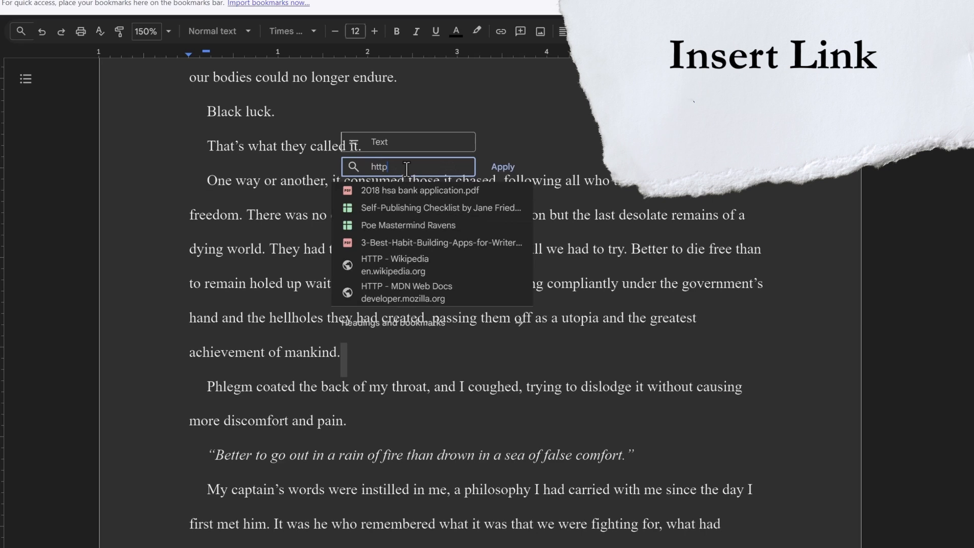
key("BackSpace")
key("BackSpace")
key("BackSpace")
key("BackSpace")
type("Winte")
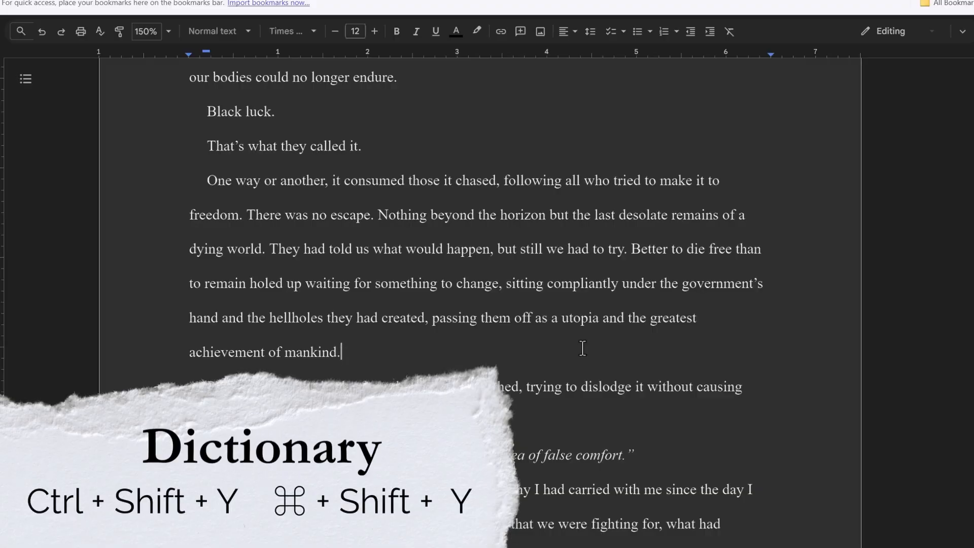
Open the built-in dictionary.
key("ctrl+shift+y")
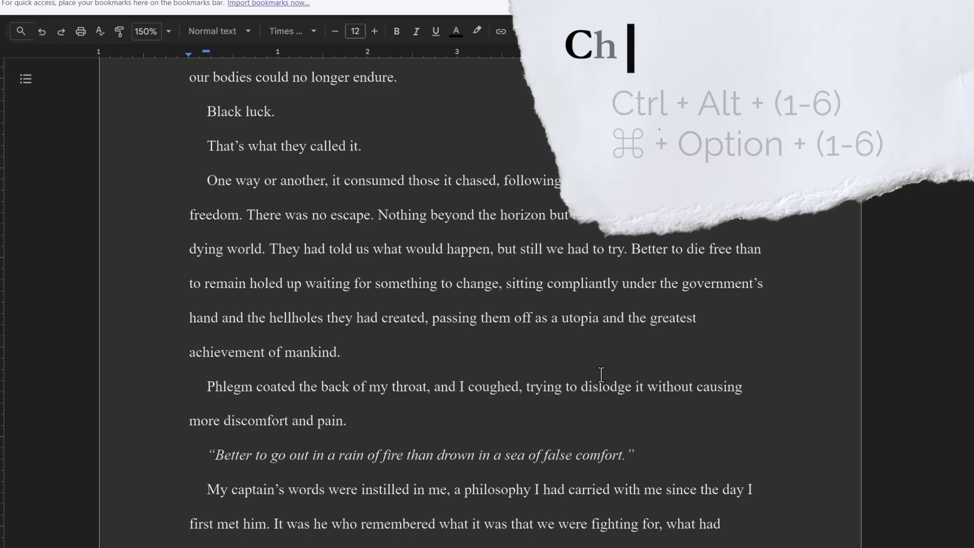
Add blank lines after the paragraph ending "achievement of mankind." and enter "Chapter 0" on one of them.
key("Return")
key("Return")
key("Return")
key("Return")
left_click(456, 428)
type("Chapter 0")
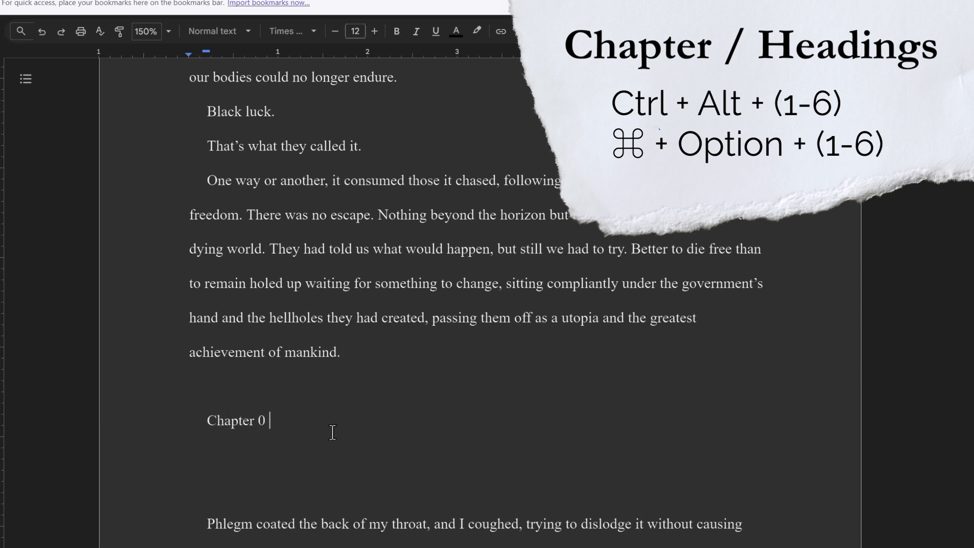
Format the "Chapter 0" line as Heading 1 and show the document outline.
left_click_drag(327, 426, 209, 421)
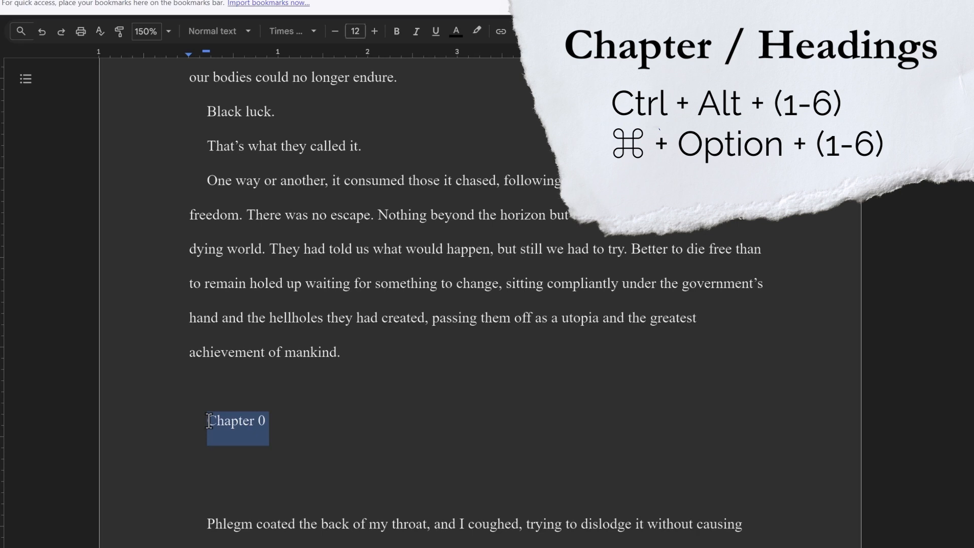
key("ctrl+alt+1")
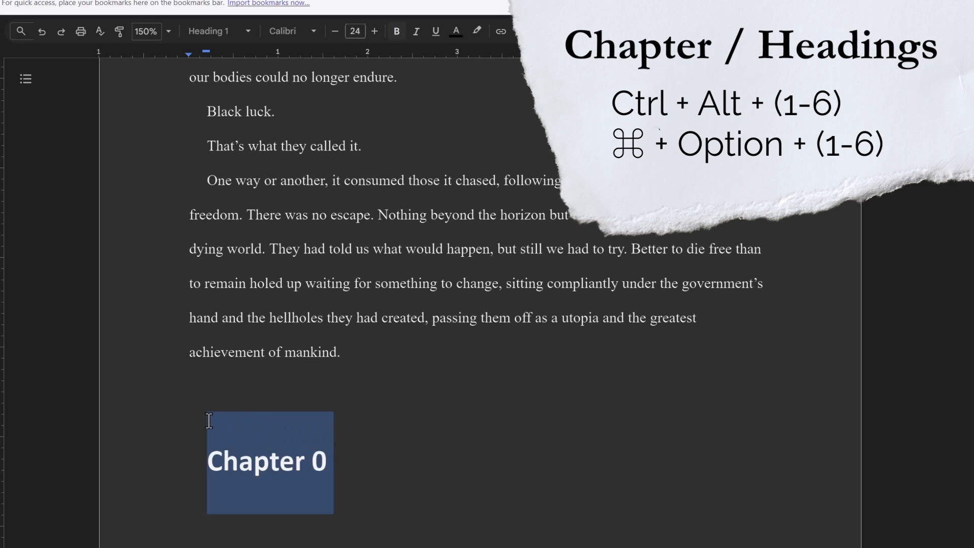
scroll(350, 406, "down", 2)
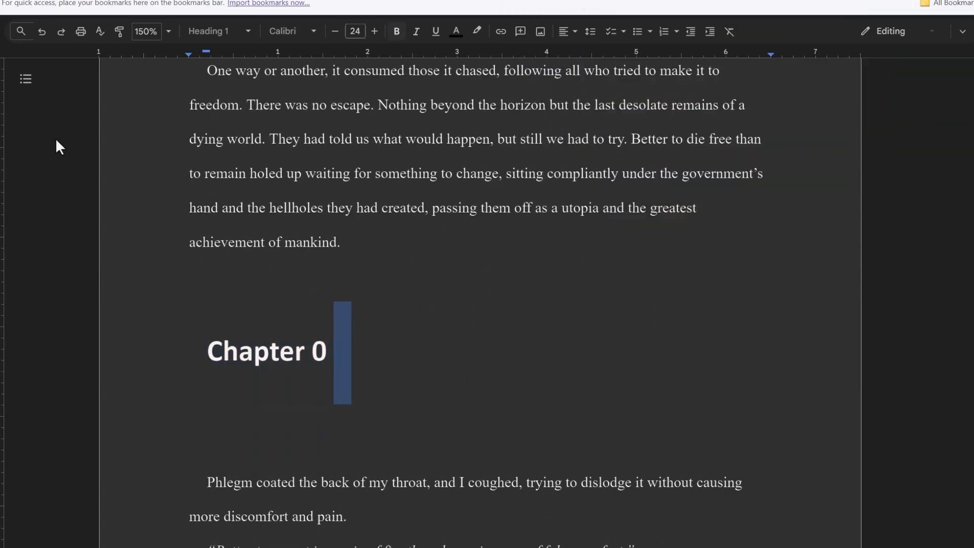
left_click(24, 84)
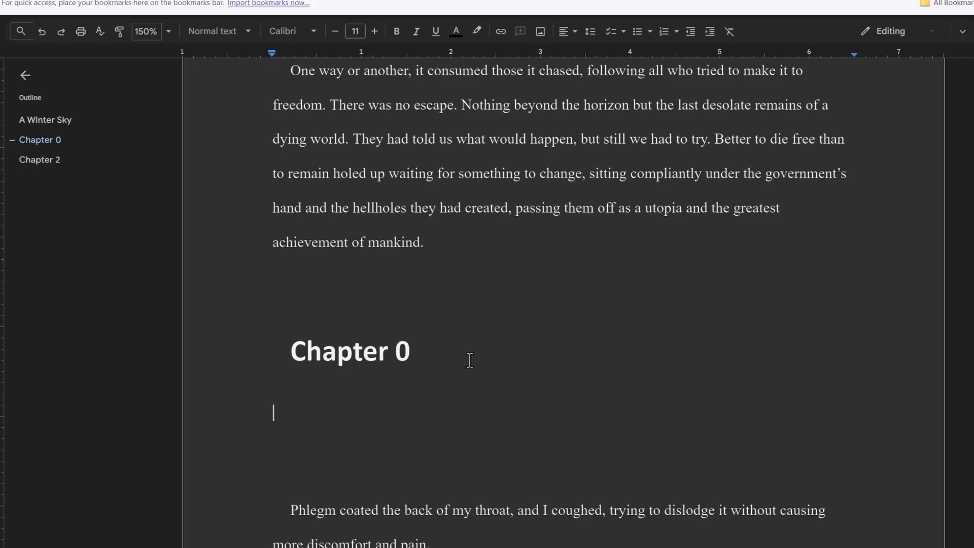
Add the line "Subtitle" below the "Chapter 0" heading and format it as Heading 2.
type("Subtitle")
left_click_drag(315, 415, 272, 414)
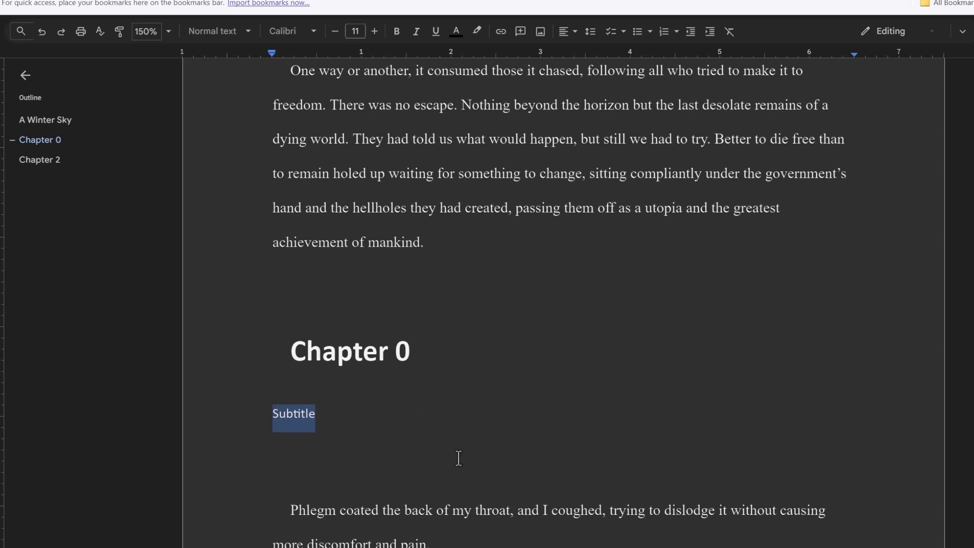
key("ctrl+alt+2")
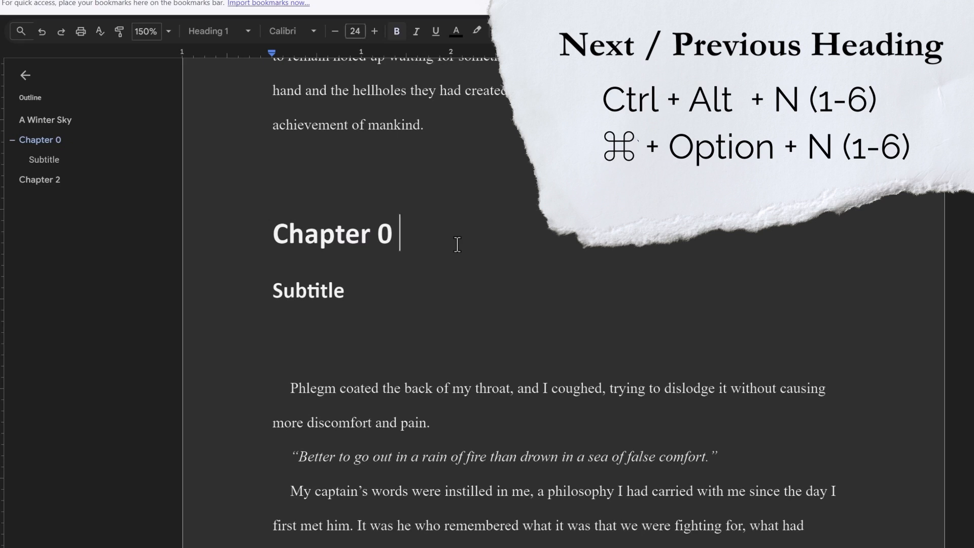
Jump from "Chapter 0" to the next Heading 1, "Chapter 2", and return to the previous Heading 1.
key("ctrl+alt+n")
key("ctrl+alt+1")
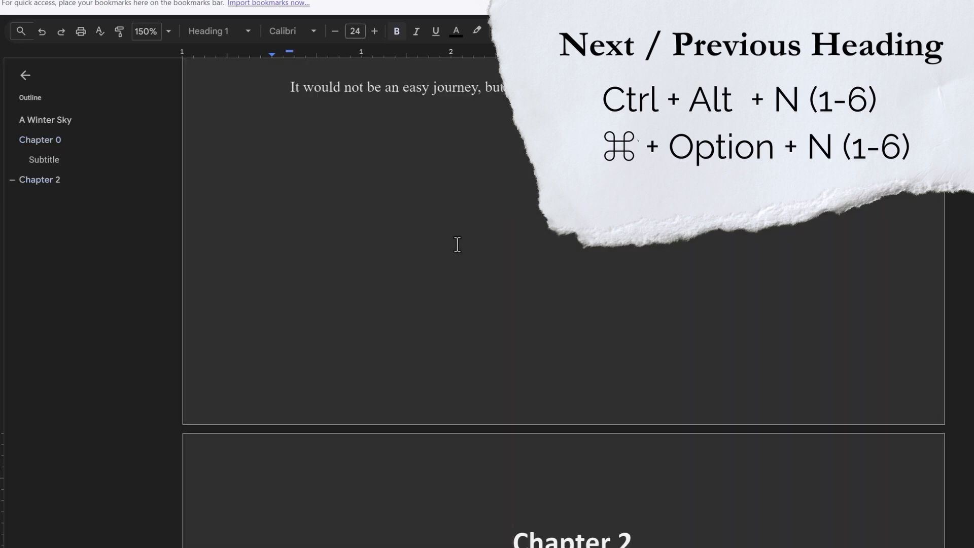
scroll(665, 496, "down", 3)
left_click(641, 406)
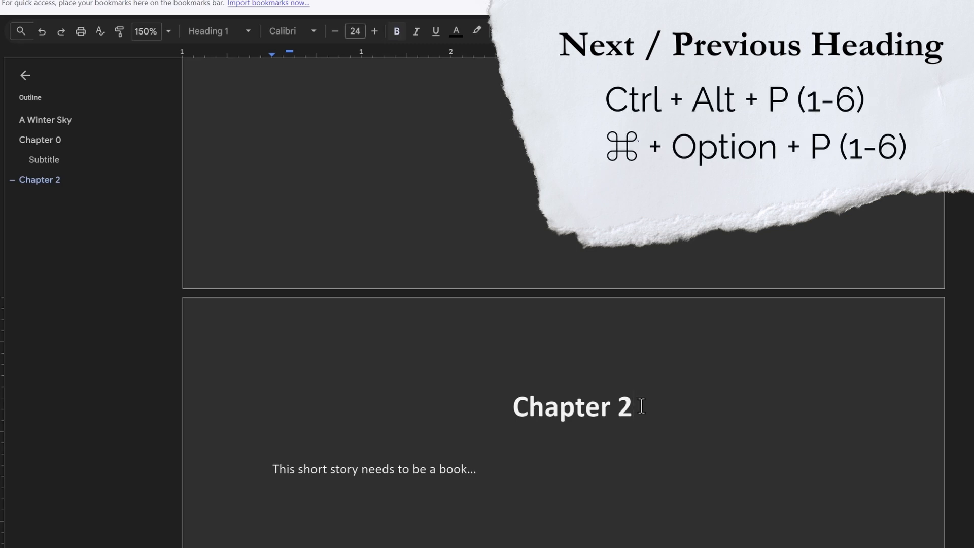
key("ctrl+alt+p")
key("ctrl+alt+1")
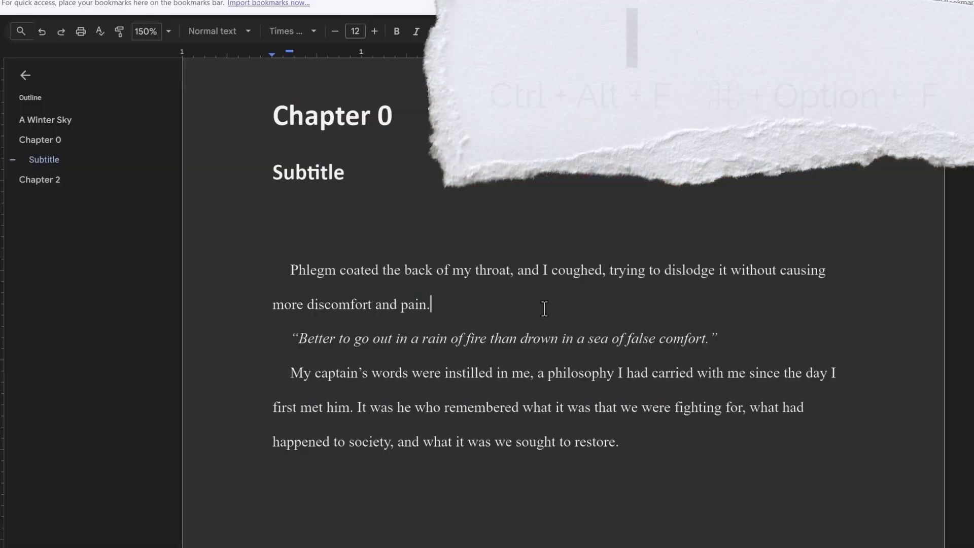
Insert a footnote after "more discomfort and pain." with the text "when something hurts".
key("ctrl+alt+f")
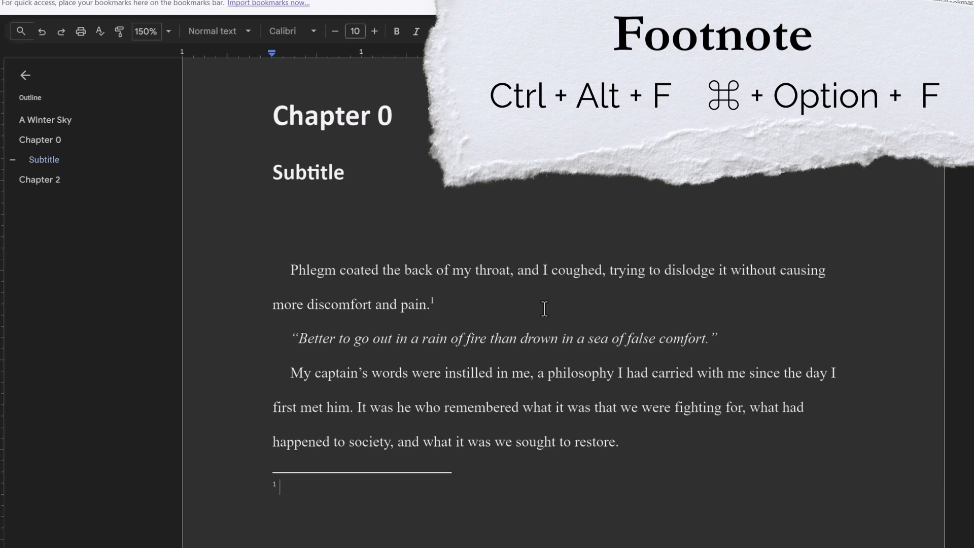
type("when something hurts")
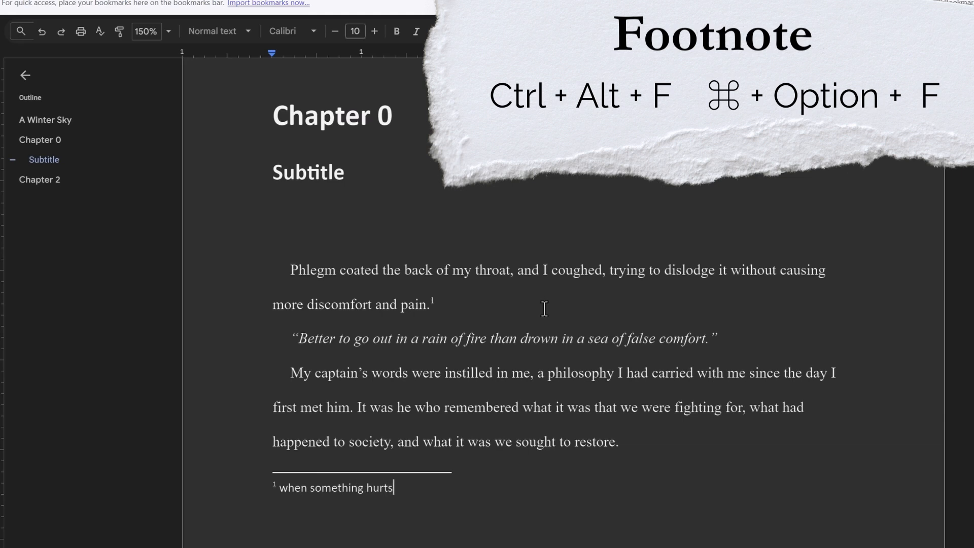
scroll(498, 321, "down", 1)
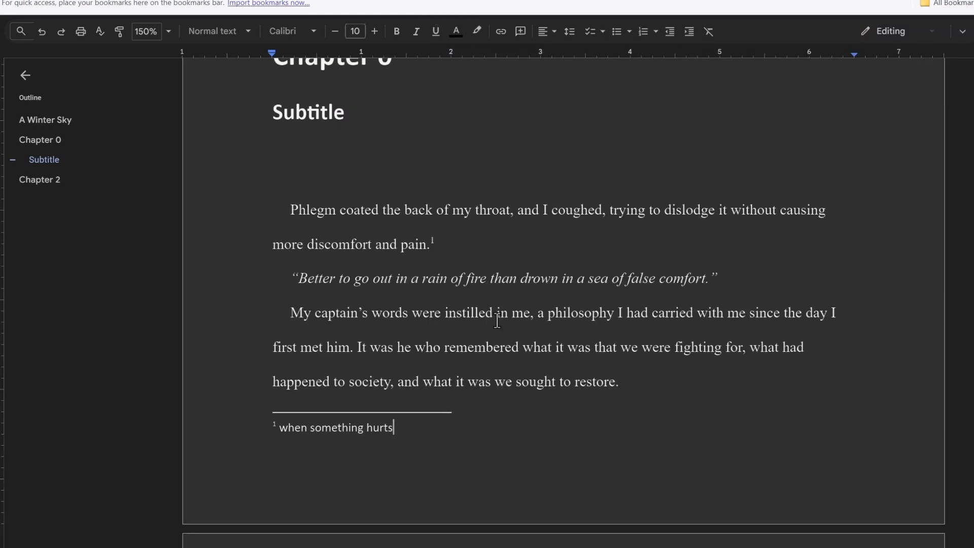
scroll(497, 321, "down", 8)
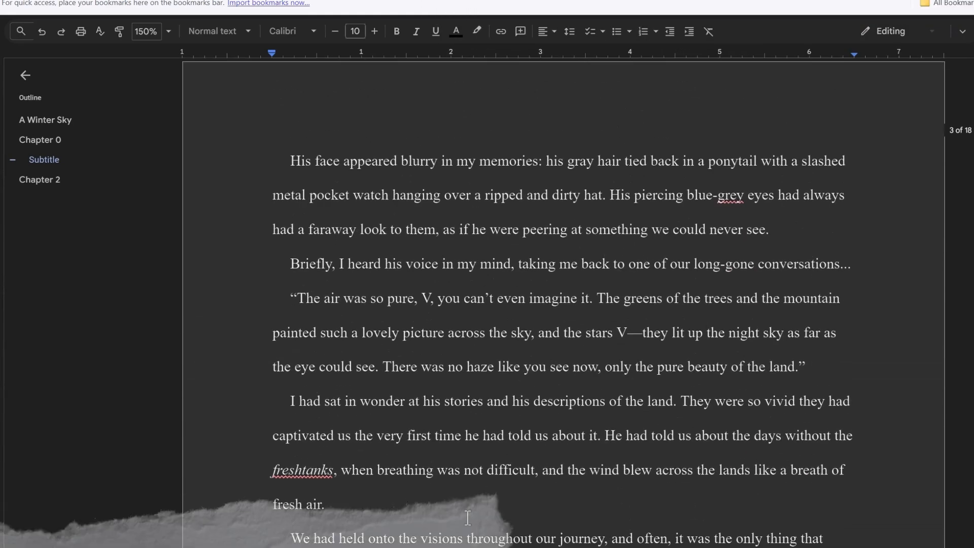
Insert a page break after "fresh air." and jump to the "Chapter 2" heading through the outline.
left_click(468, 517)
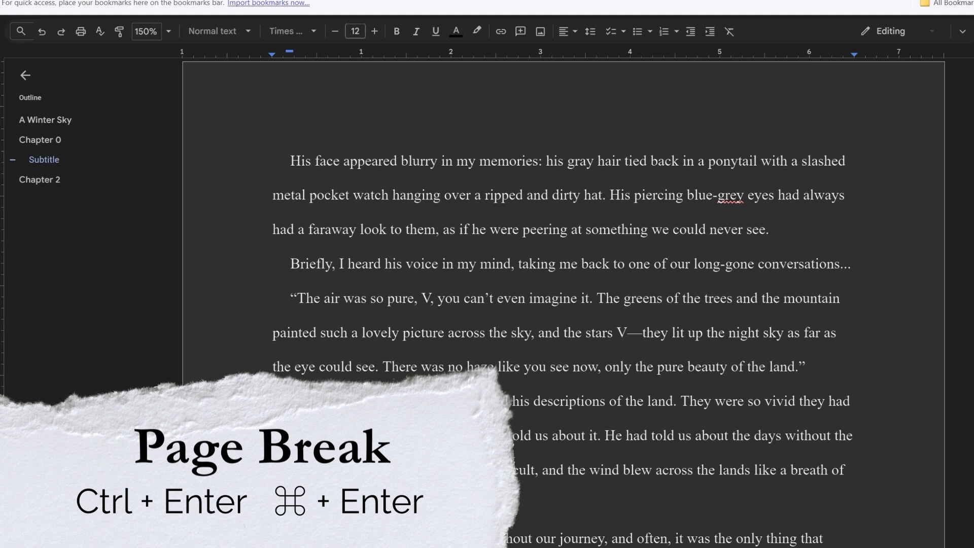
key("ctrl+Return")
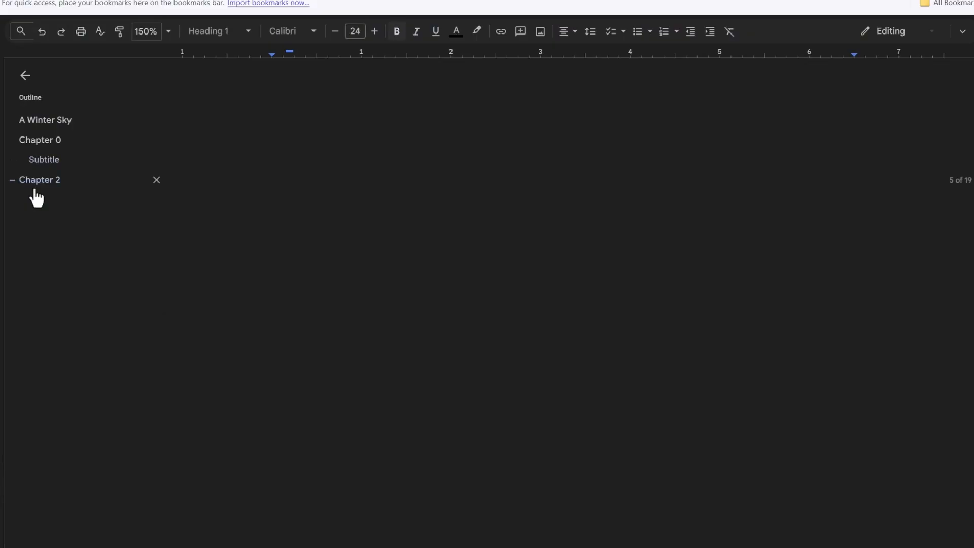
left_click(34, 187)
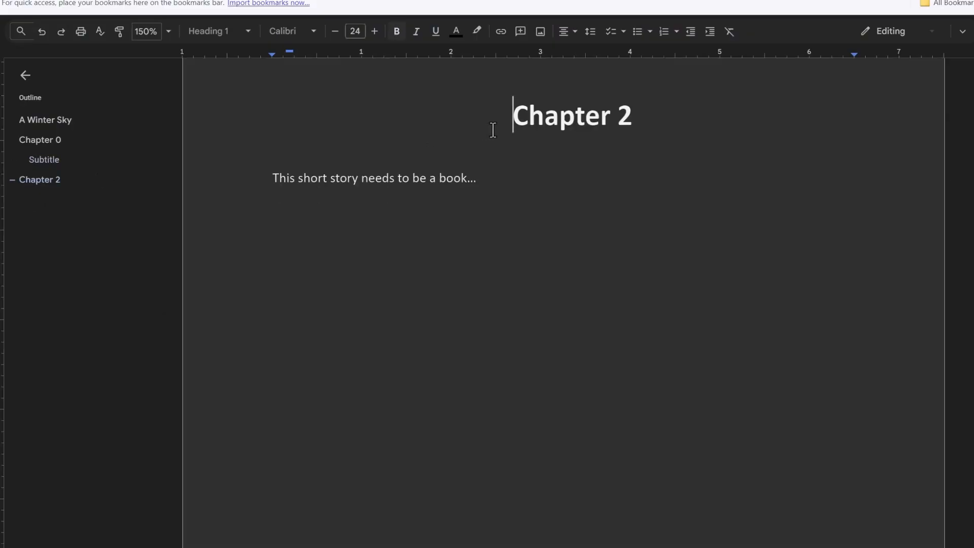
scroll(509, 125, "up", 1)
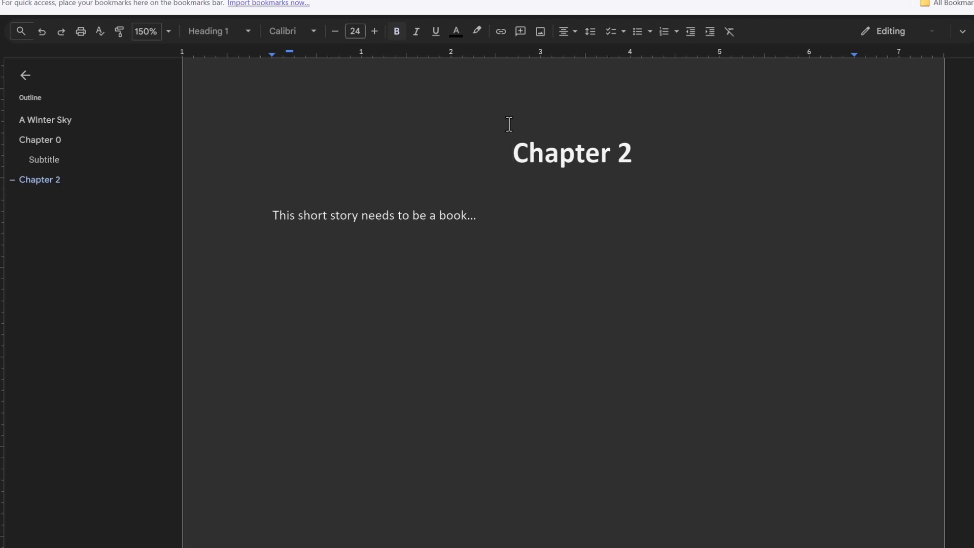
Add a comment on "grow" at the end of the story reading "Make sure to tie this up" with "CHECK THIS" on a second line.
scroll(517, 124, "up", 15)
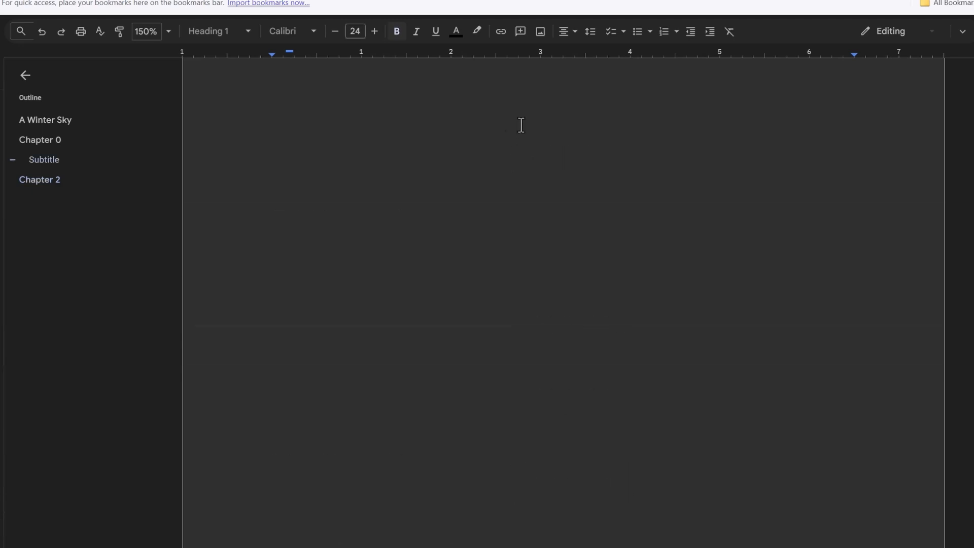
scroll(521, 125, "up", 10)
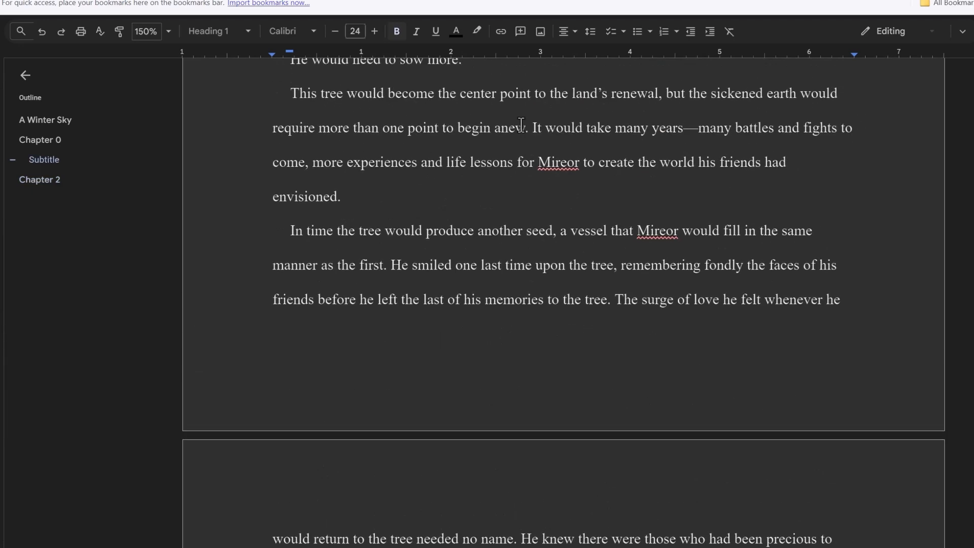
scroll(521, 125, "down", 8)
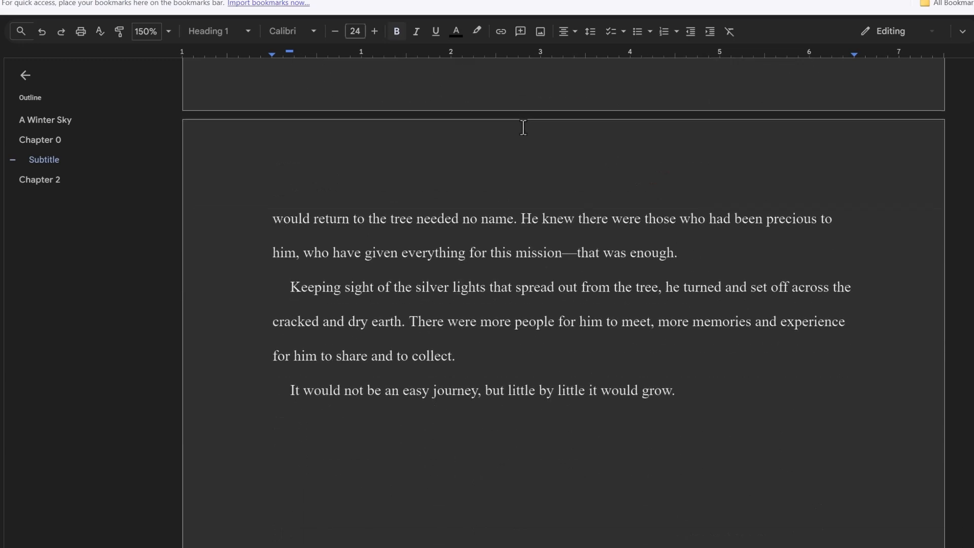
left_click(737, 392)
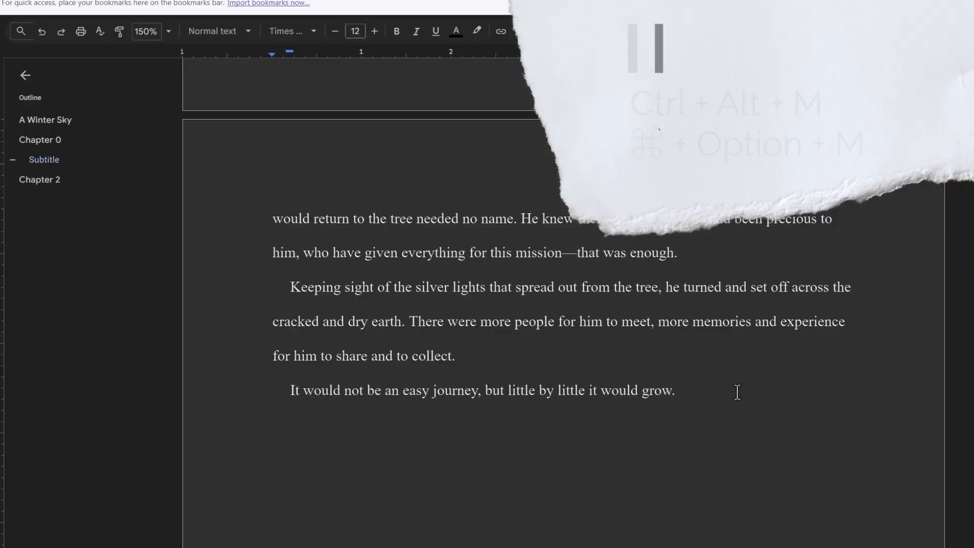
key("ctrl+alt+m")
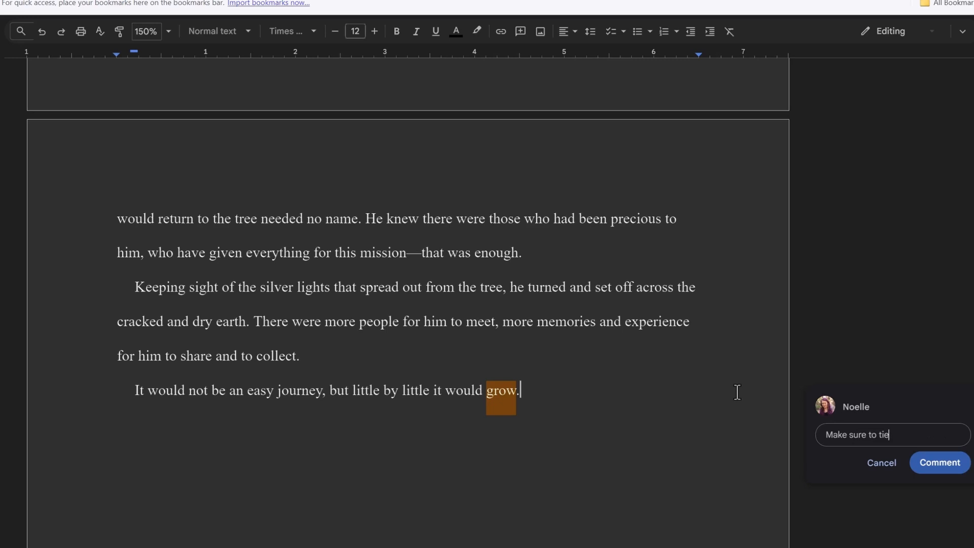
type("this up")
key("Return")
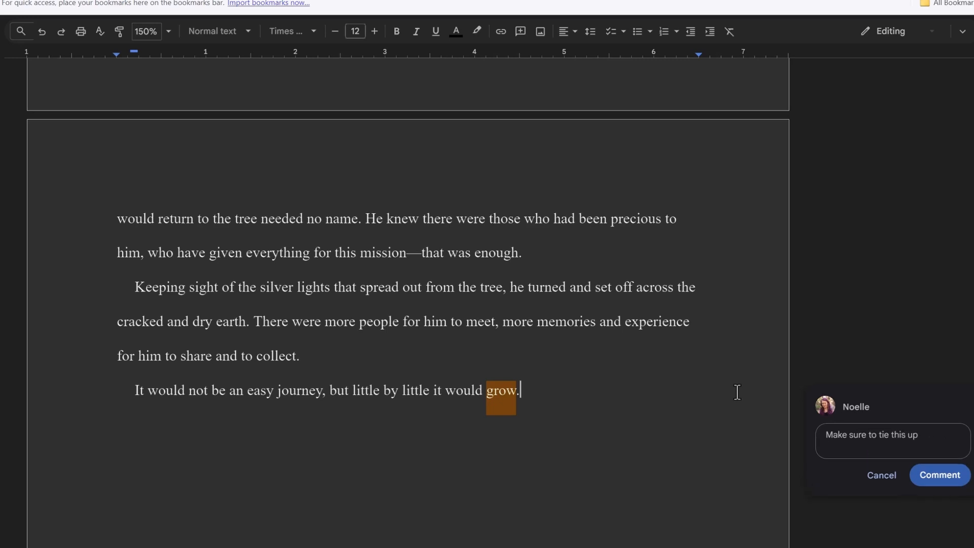
type("CHECK THIS")
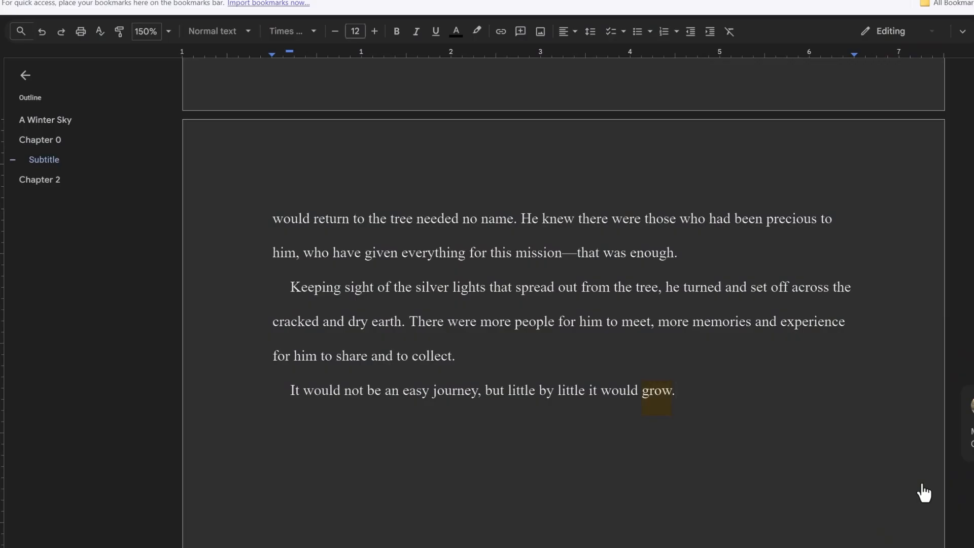
Add the line "[CHECK THIS - make sure the horse is in the right location]" below the story's last sentence.
key("Return")
type("[CHECK THIS - make sure the horse is in the right location]")
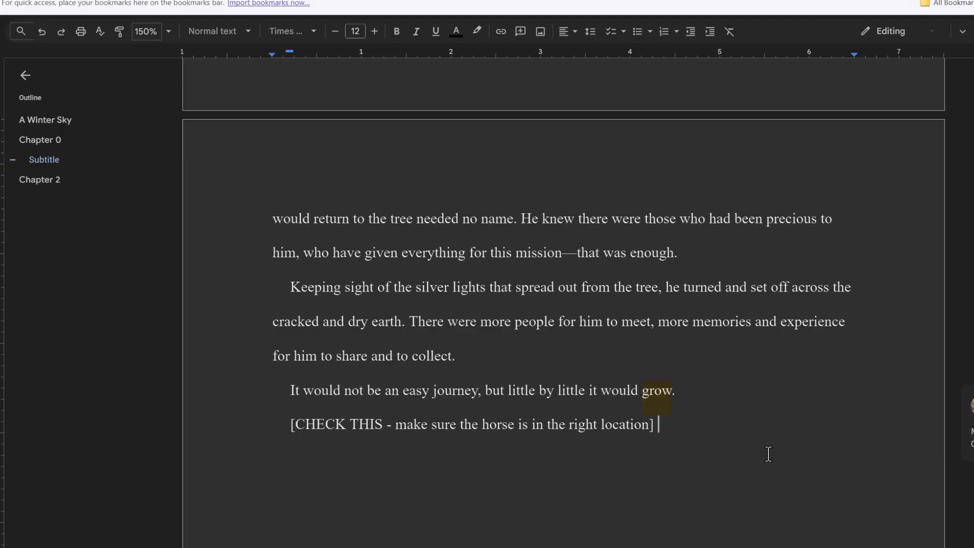
Hide the comments in the document and close the document outline.
scroll(769, 454, "right", 2)
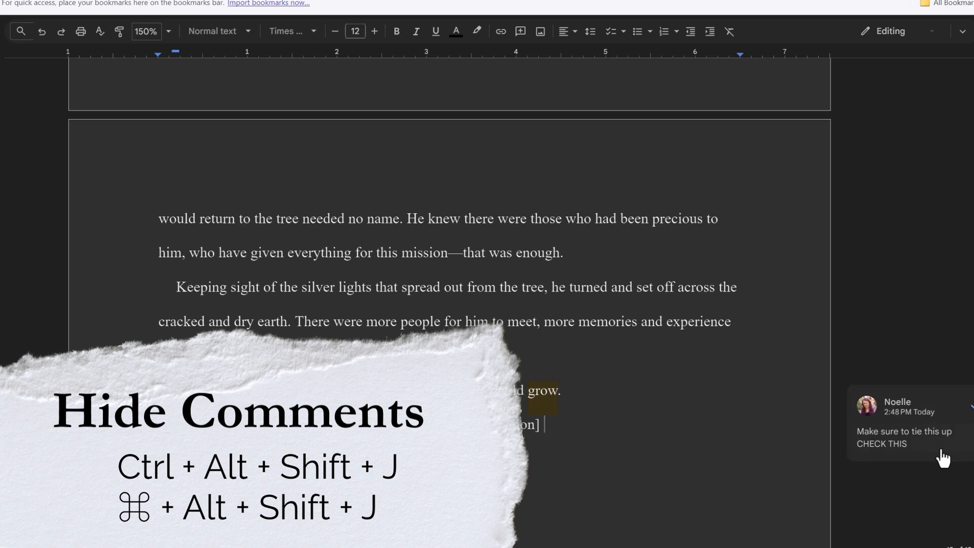
key("ctrl+alt+shift+j")
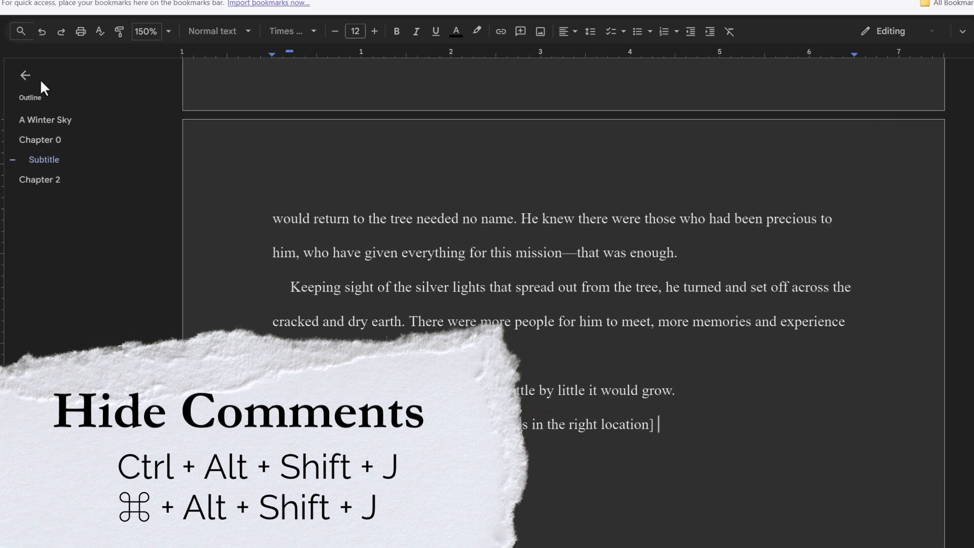
left_click(27, 76)
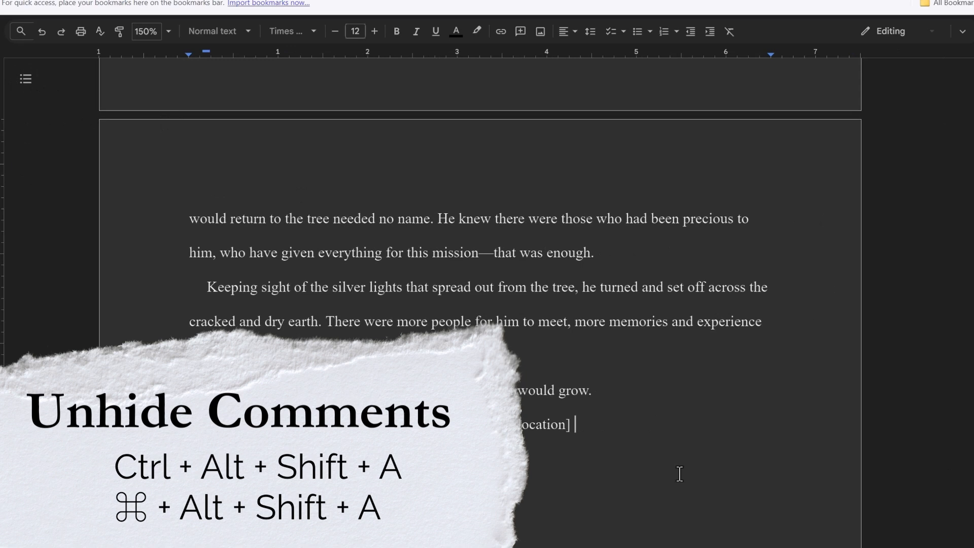
Unhide the comments by opening the list of all comments, and close that list.
key("ctrl+alt+shift+a")
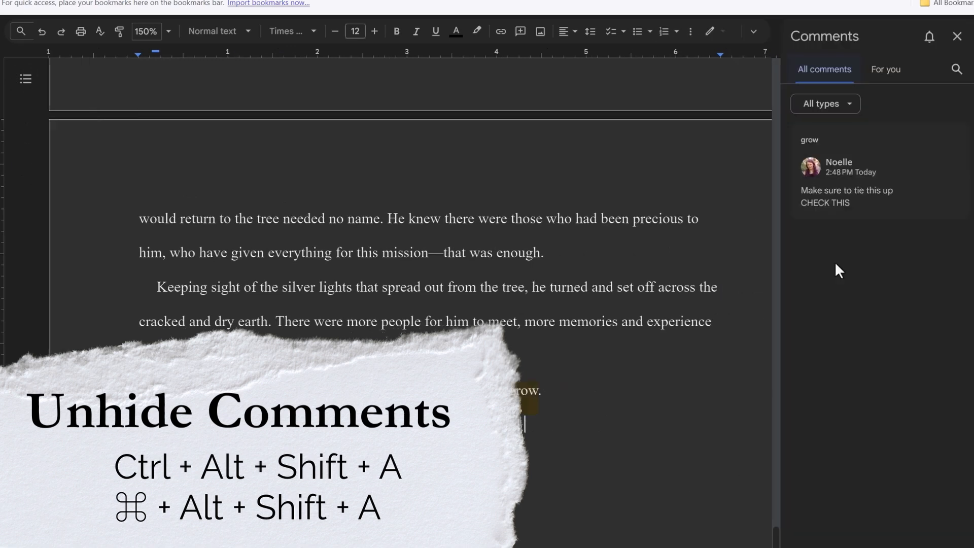
left_click(957, 38)
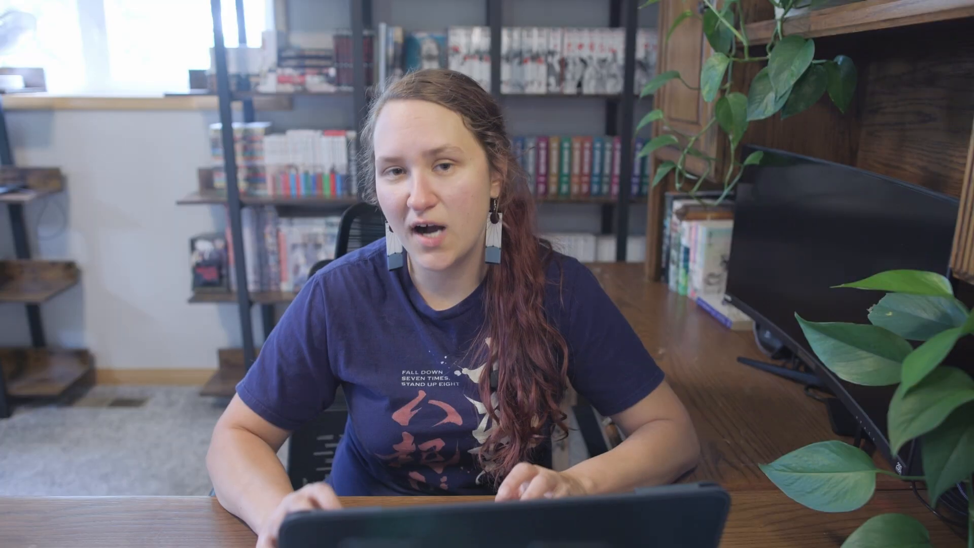